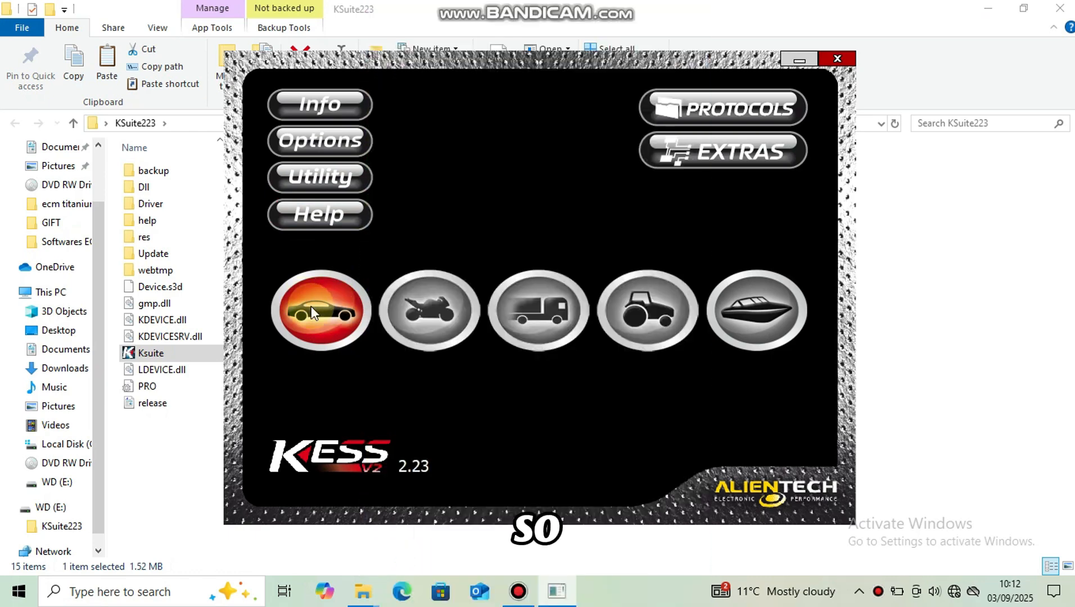
Step: Open the car selection for the KessV2 tool
{"action": "left_click", "coordinate": [316, 307]}
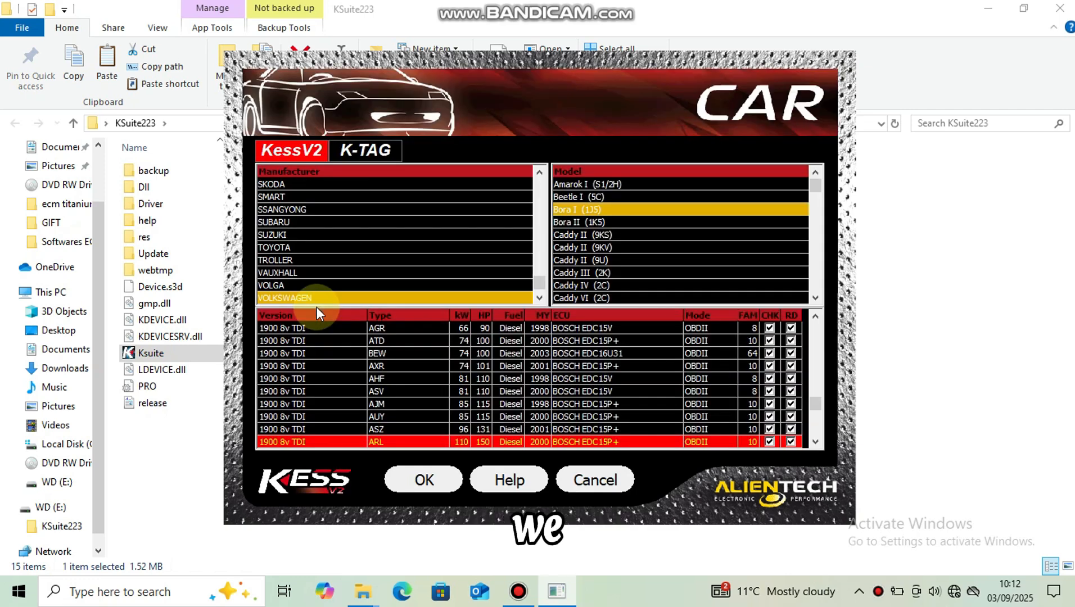
{"action": "scroll", "coordinate": [410, 204], "scroll_direction": "down", "scroll_amount": 1}
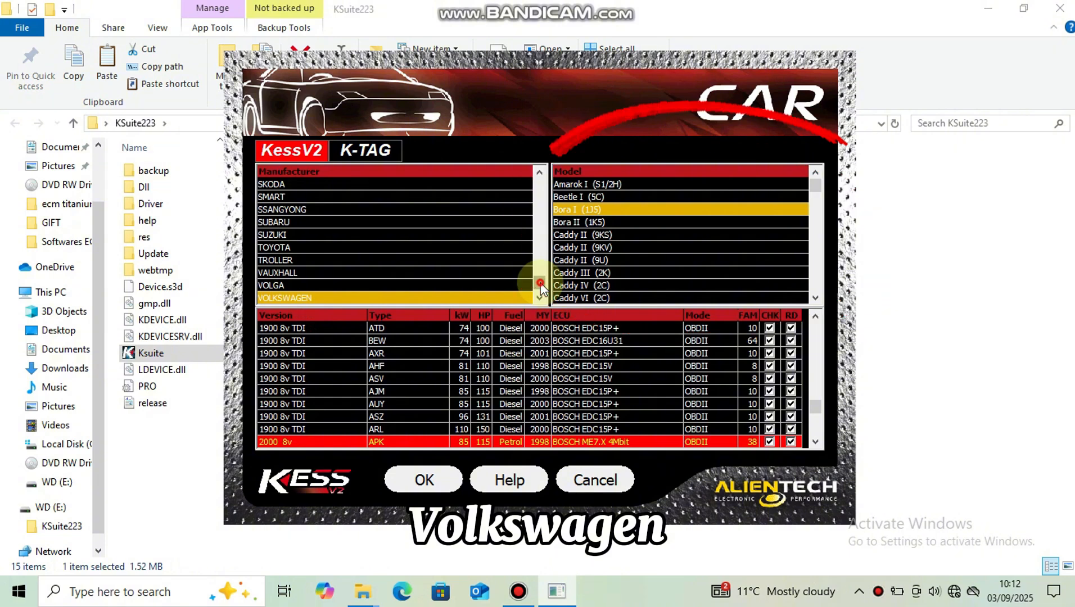
Step: Select LAMBORGHINI as the car manufacturer
{"action": "left_click", "coordinate": [541, 284]}
{"action": "left_click_drag", "start_coordinate": [541, 284], "coordinate": [543, 228]}
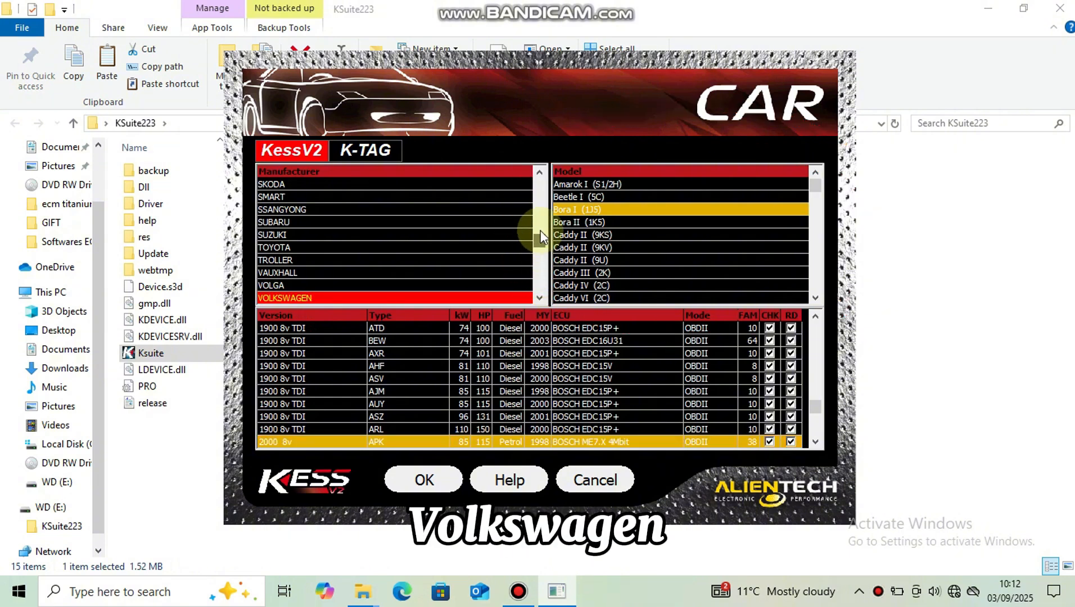
{"action": "left_click", "coordinate": [425, 209]}
{"action": "left_click", "coordinate": [402, 248]}
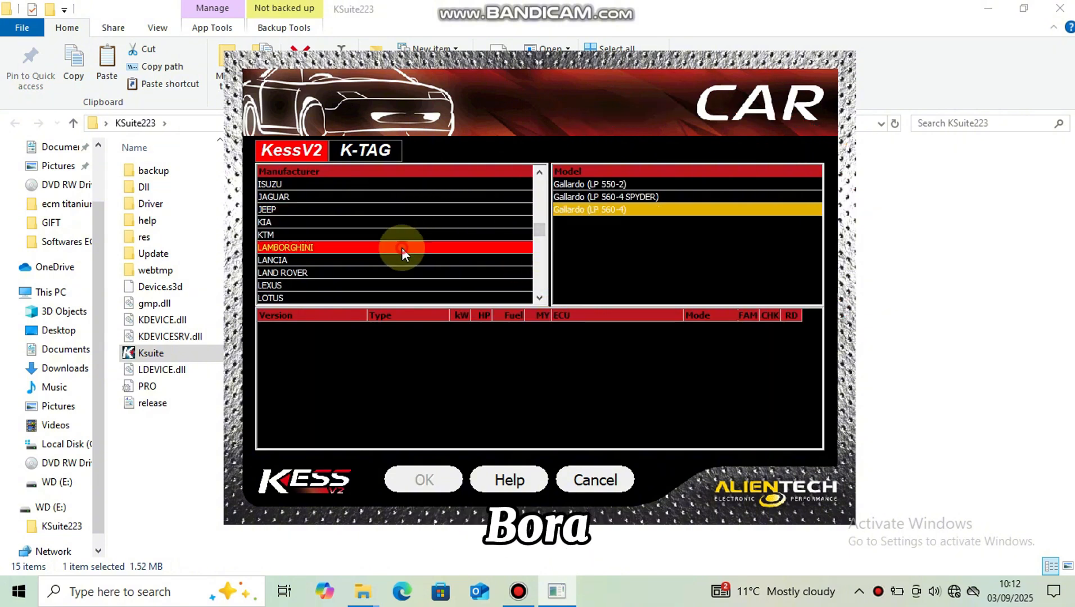
Step: Select VOLKSWAGEN as the manufacturer and Bora I (1J5) as the model
{"action": "left_click", "coordinate": [541, 297]}
{"action": "left_click", "coordinate": [542, 297]}
{"action": "left_click", "coordinate": [542, 297]}
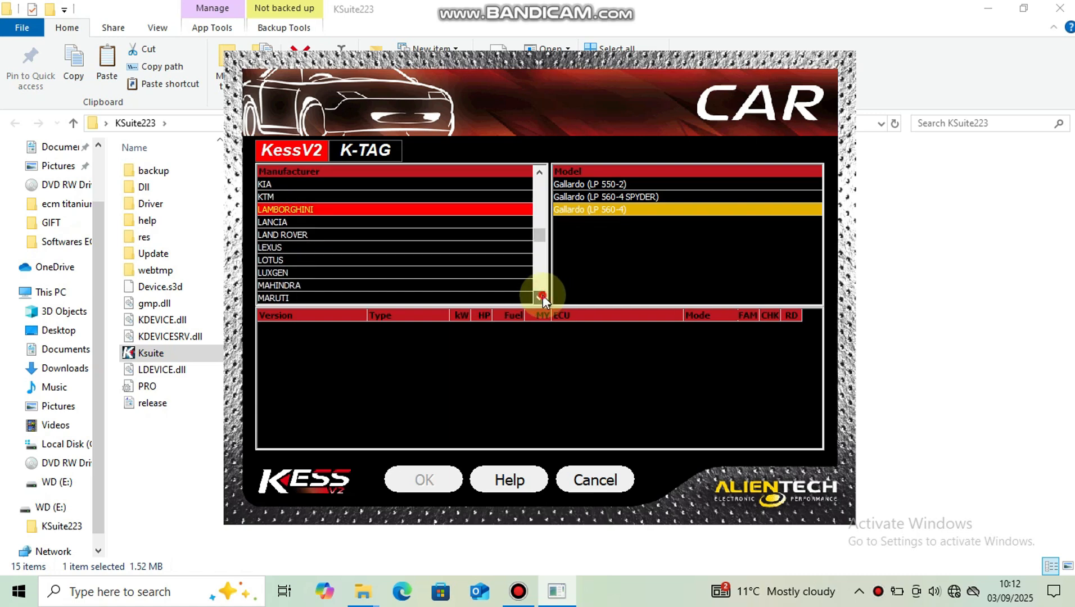
{"action": "left_click", "coordinate": [541, 297]}
{"action": "left_click", "coordinate": [542, 297]}
{"action": "left_click", "coordinate": [542, 296]}
{"action": "left_click", "coordinate": [542, 297]}
{"action": "left_click", "coordinate": [542, 297]}
{"action": "left_click", "coordinate": [542, 296]}
{"action": "left_click", "coordinate": [542, 296]}
{"action": "left_click", "coordinate": [542, 296]}
{"action": "left_click", "coordinate": [542, 297]}
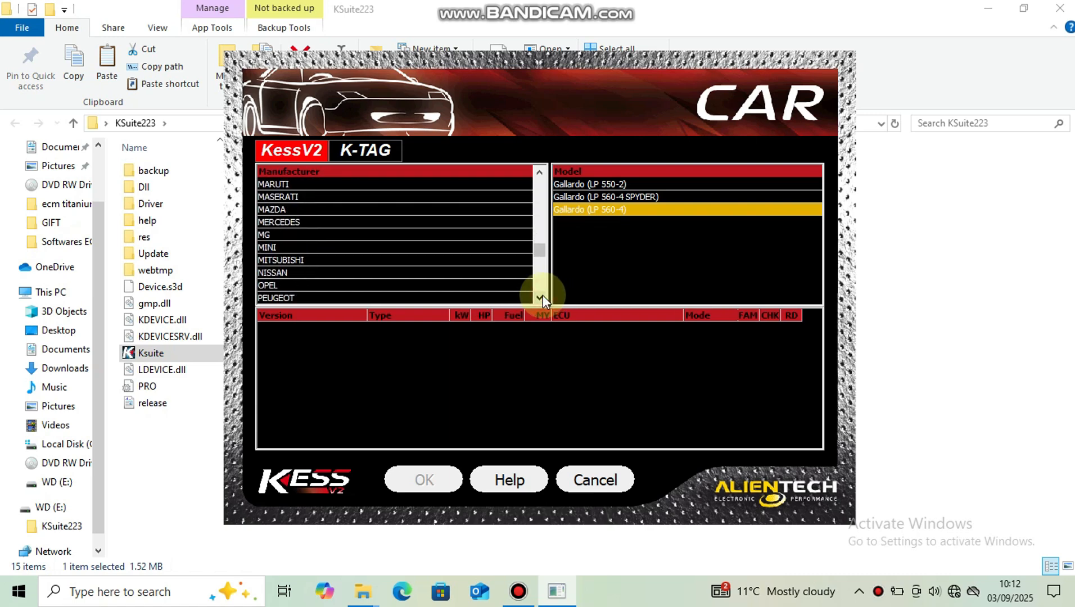
{"action": "left_click", "coordinate": [542, 296]}
{"action": "left_click", "coordinate": [542, 297]}
{"action": "left_click", "coordinate": [541, 296]}
{"action": "left_click", "coordinate": [542, 297]}
{"action": "left_click", "coordinate": [542, 296]}
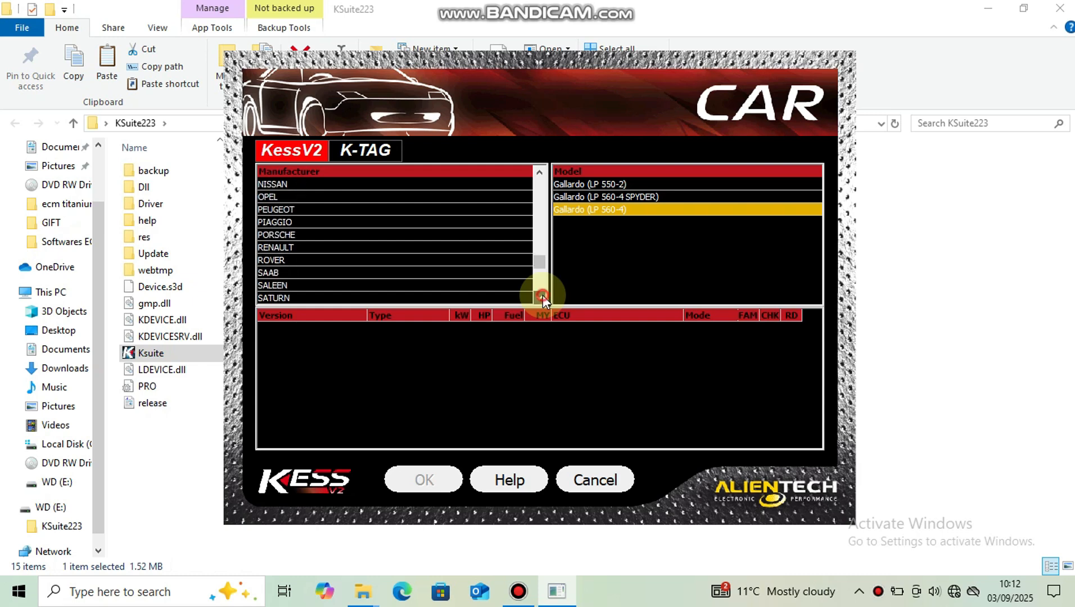
{"action": "left_click", "coordinate": [542, 296]}
{"action": "left_click", "coordinate": [542, 297]}
{"action": "left_click", "coordinate": [542, 296]}
{"action": "left_click", "coordinate": [542, 296]}
{"action": "left_click", "coordinate": [542, 296]}
{"action": "left_click", "coordinate": [541, 296]}
{"action": "left_click", "coordinate": [542, 297]}
{"action": "left_click", "coordinate": [542, 296]}
{"action": "left_click", "coordinate": [542, 297]}
{"action": "left_click", "coordinate": [542, 297]}
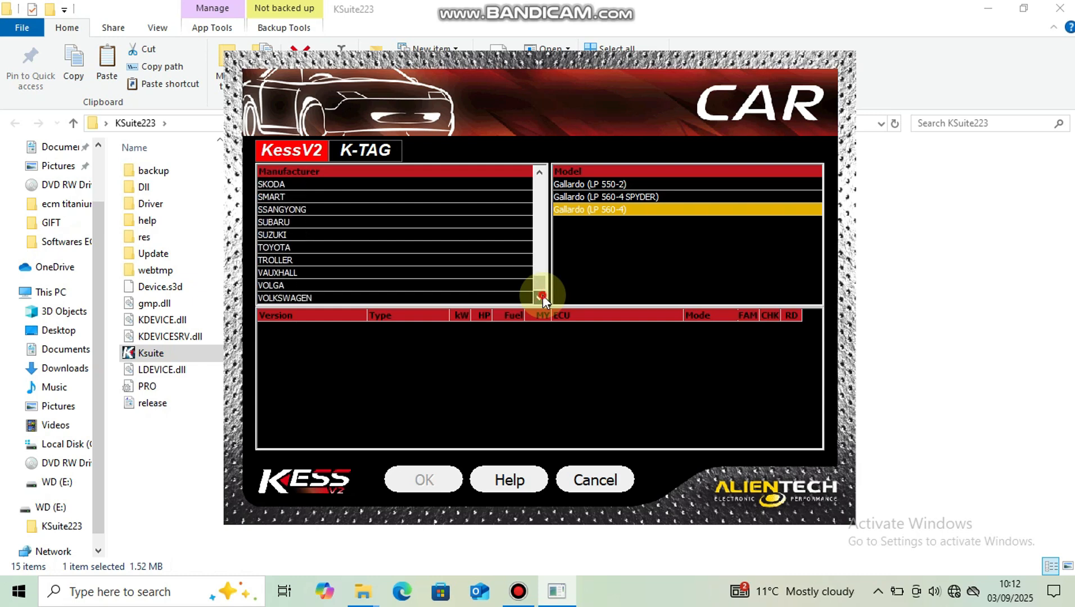
{"action": "left_click", "coordinate": [542, 297]}
{"action": "left_click", "coordinate": [436, 286]}
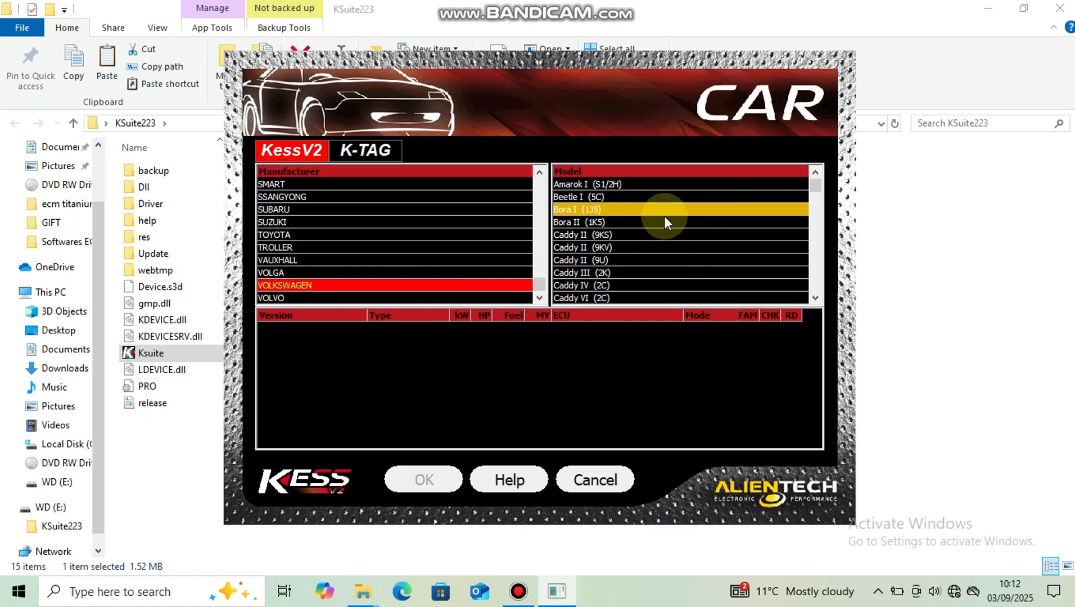
{"action": "left_click", "coordinate": [592, 210]}
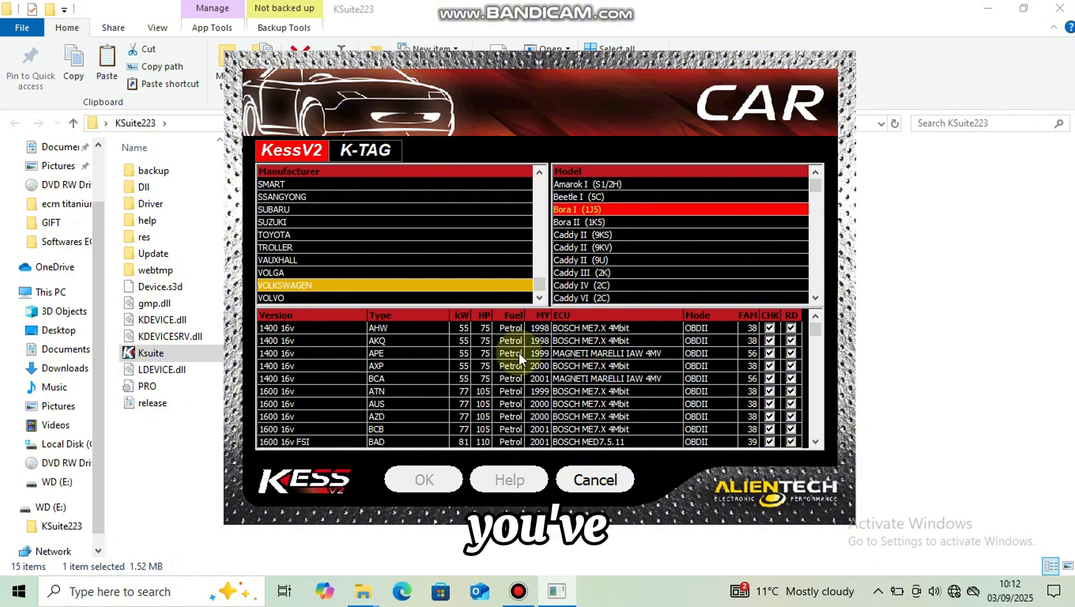
Step: Choose the 1900 8v TDI version of type ARL with the BOSCH EDC15P+ ECU and confirm the vehicle
{"action": "left_click", "coordinate": [822, 440]}
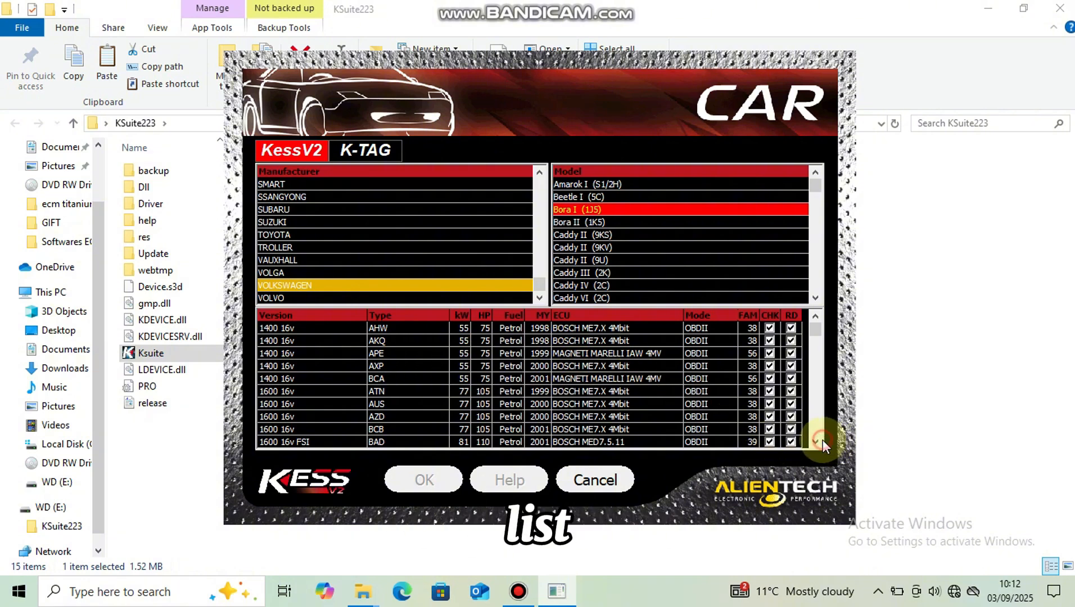
{"action": "left_click", "coordinate": [811, 442]}
{"action": "left_click", "coordinate": [817, 442]}
{"action": "left_click", "coordinate": [817, 442]}
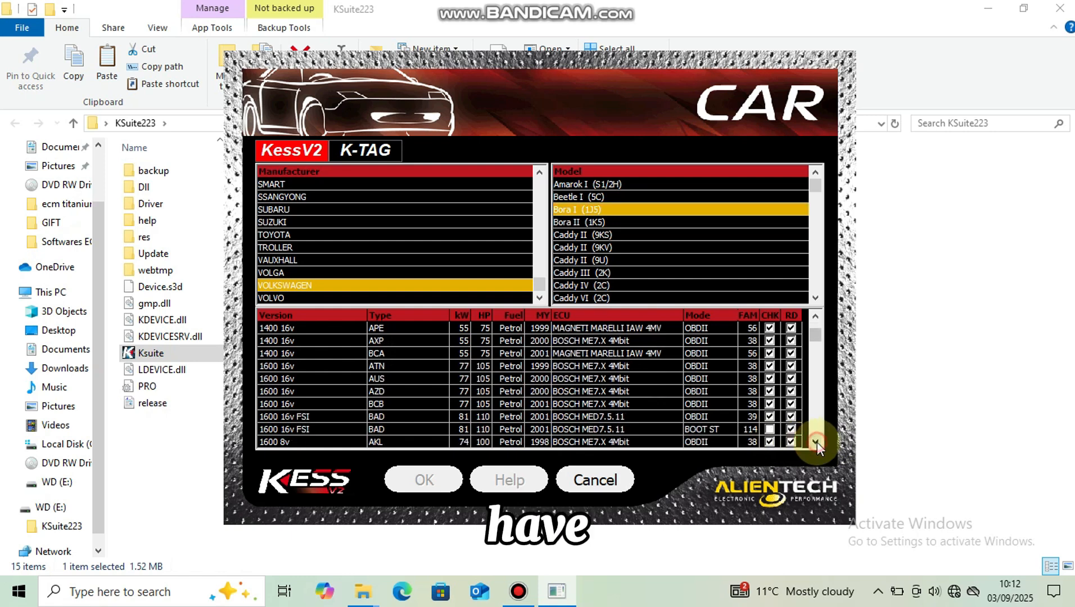
{"action": "left_click", "coordinate": [816, 442]}
{"action": "left_click", "coordinate": [817, 442]}
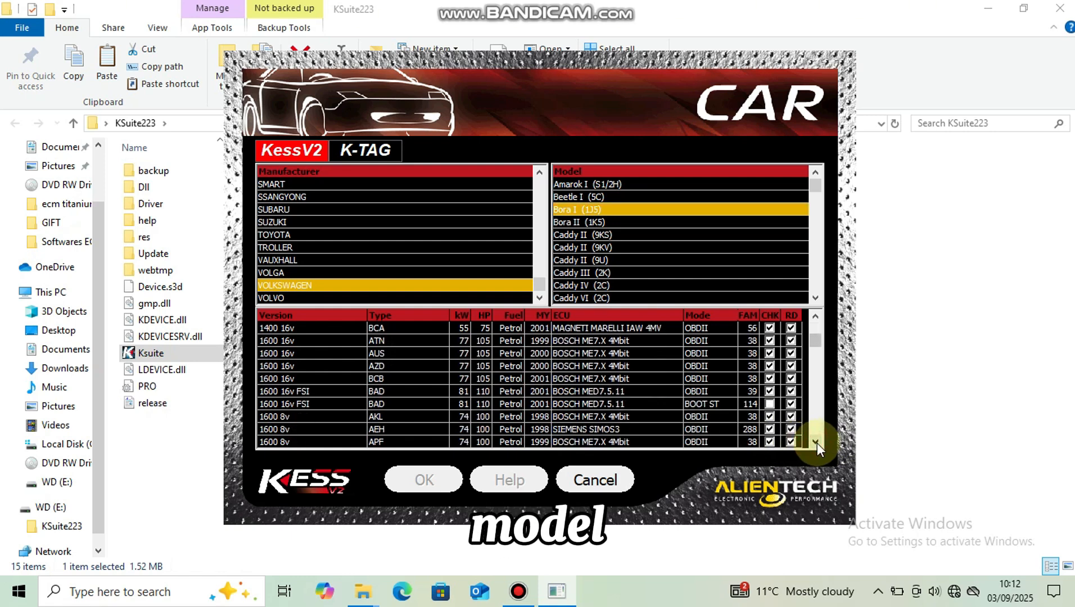
{"action": "left_click", "coordinate": [817, 443]}
{"action": "left_click", "coordinate": [818, 443]}
{"action": "left_click", "coordinate": [818, 444]}
{"action": "left_click", "coordinate": [818, 443]}
{"action": "left_click", "coordinate": [817, 443]}
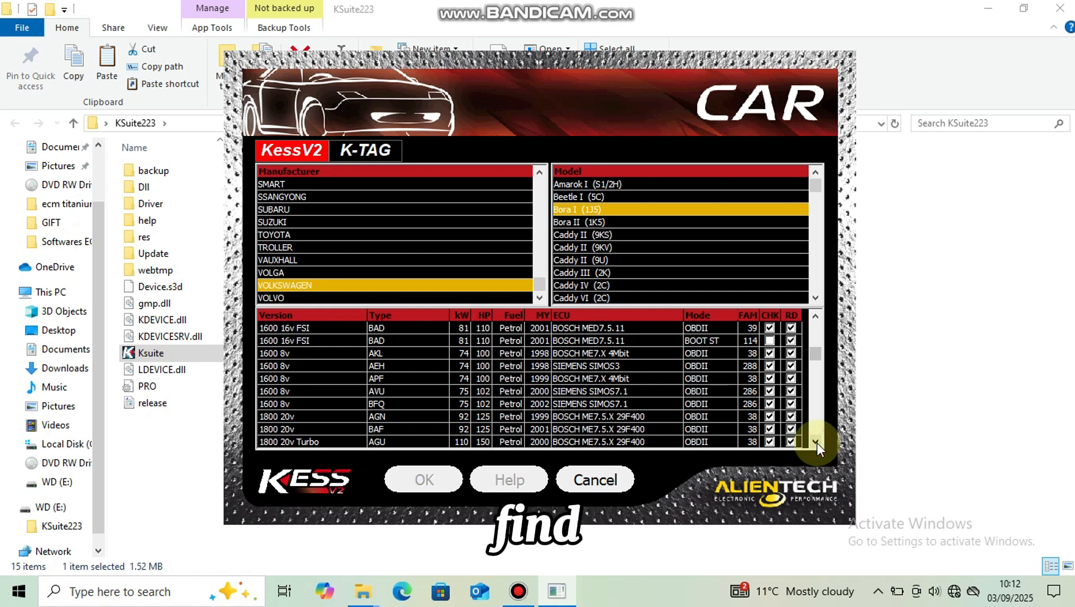
{"action": "left_click", "coordinate": [817, 443]}
{"action": "left_click", "coordinate": [817, 443]}
{"action": "left_click", "coordinate": [817, 444]}
{"action": "left_click", "coordinate": [817, 443]}
{"action": "left_click", "coordinate": [818, 444]}
{"action": "left_click", "coordinate": [818, 443]}
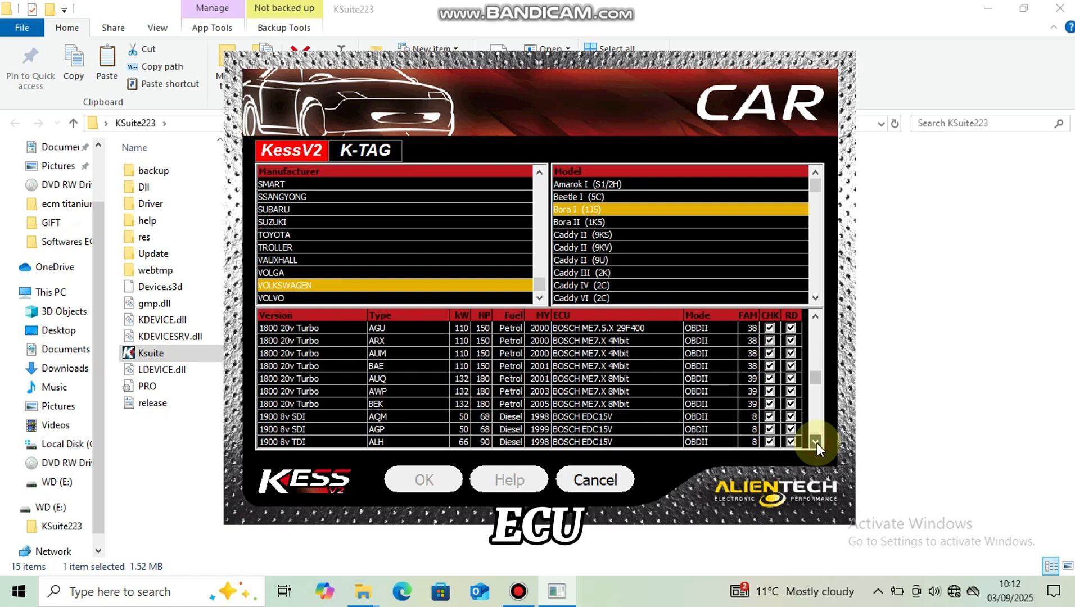
{"action": "left_click", "coordinate": [818, 444]}
{"action": "left_click", "coordinate": [817, 443]}
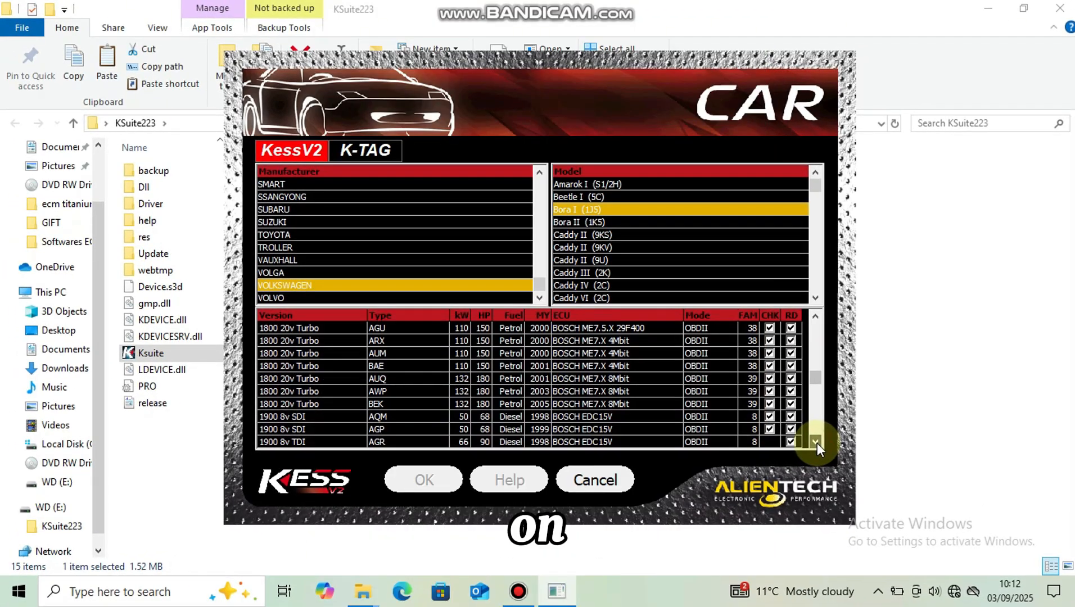
{"action": "scroll", "coordinate": [818, 443], "scroll_direction": "up", "scroll_amount": 3}
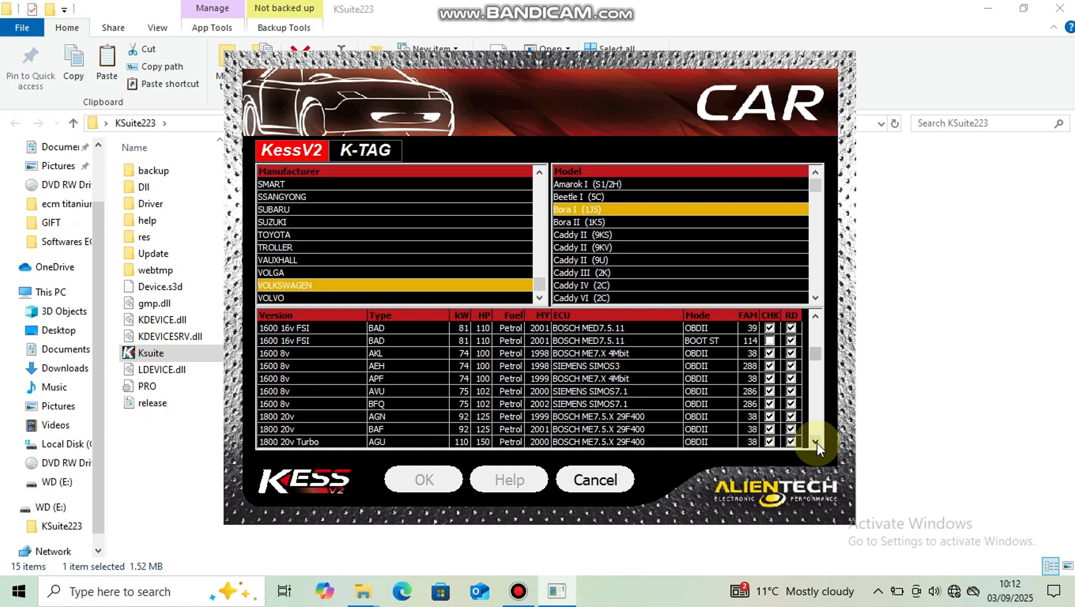
{"action": "scroll", "coordinate": [817, 443], "scroll_direction": "down", "scroll_amount": 7}
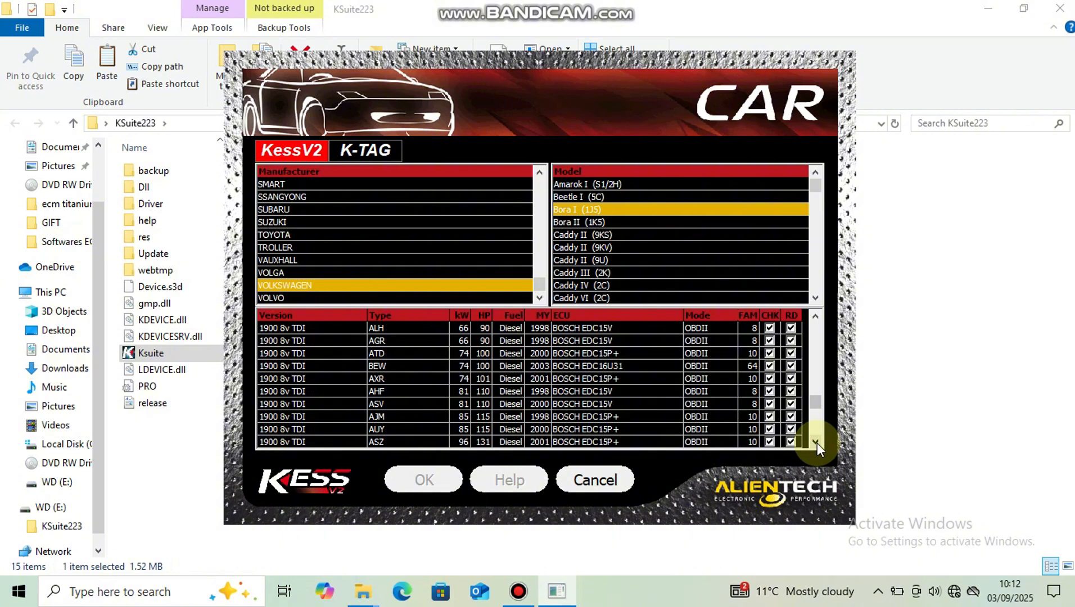
{"action": "left_click", "coordinate": [815, 442]}
{"action": "left_click", "coordinate": [816, 442]}
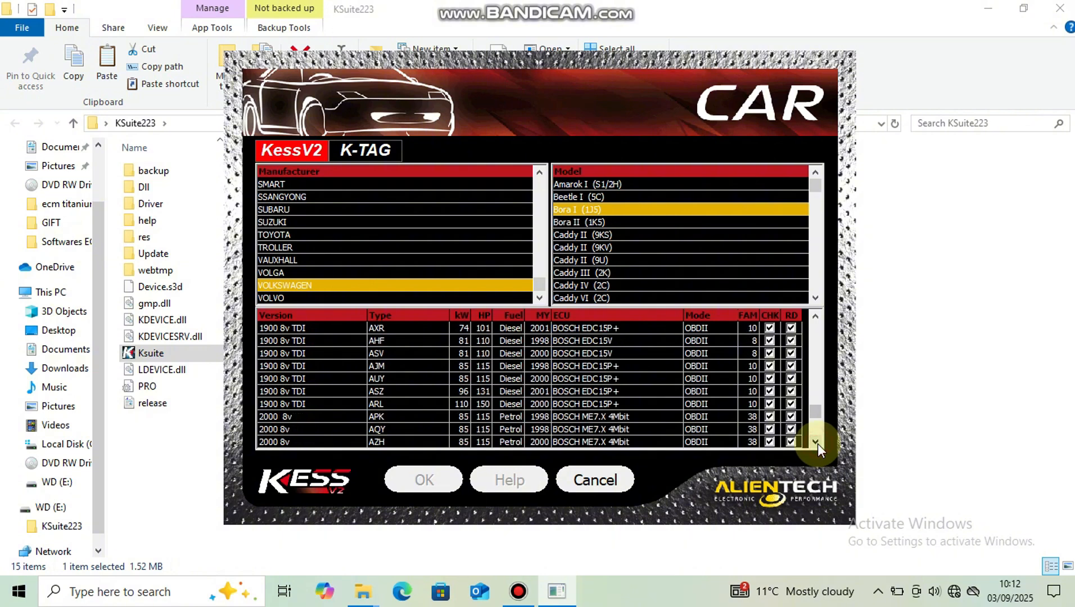
{"action": "left_click", "coordinate": [673, 401]}
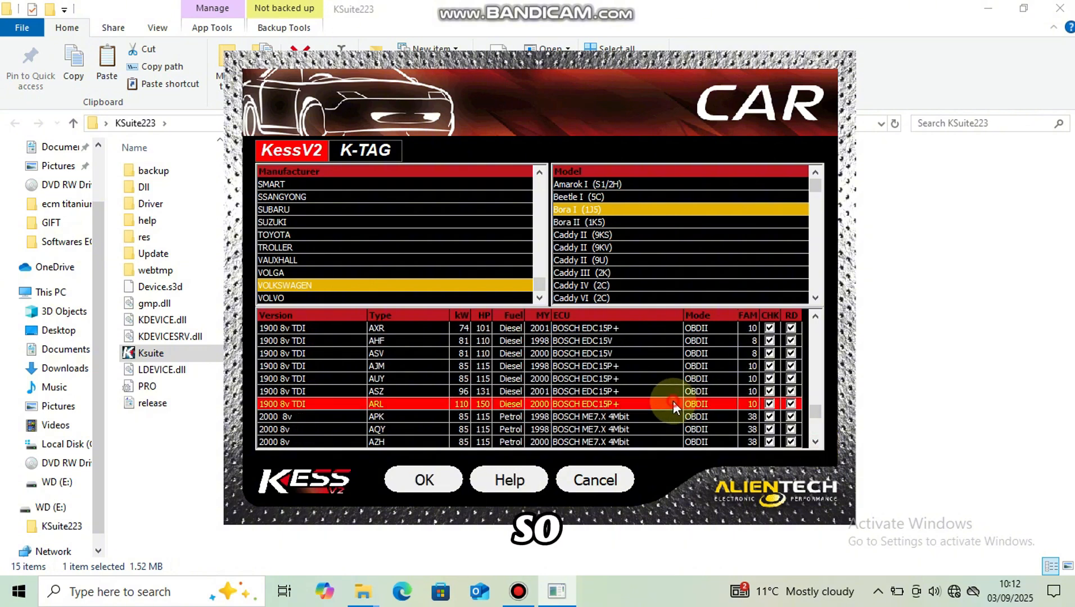
{"action": "left_click", "coordinate": [424, 481]}
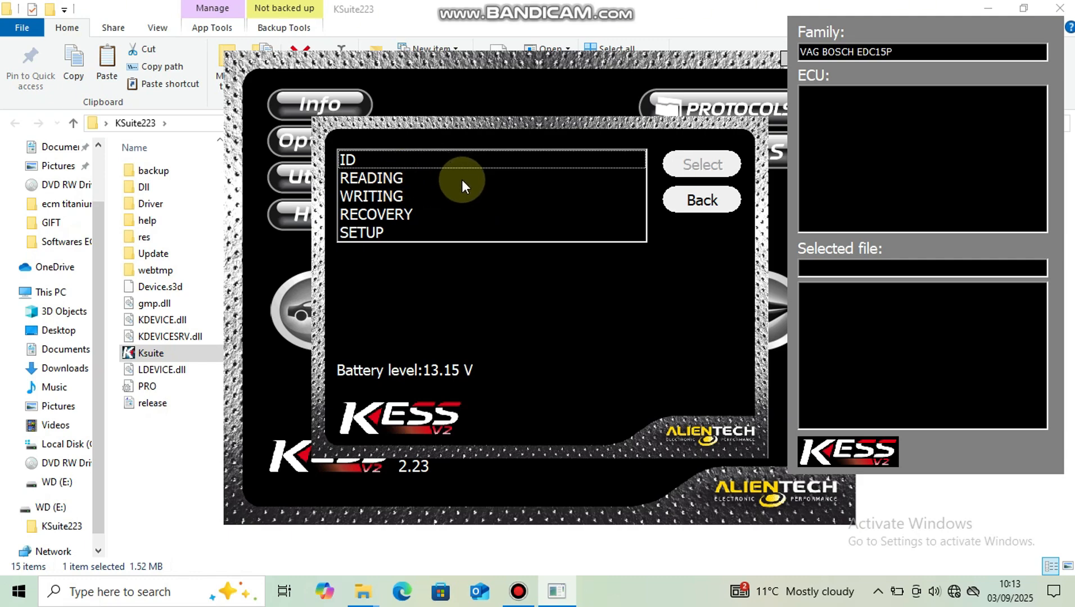
Step: Start the WRITING function and load "REV_VAG EDC15 edc15p full read EGR_Immo Off (FLASH) .BIN" from drive E, closing the stray browser window
{"action": "left_click", "coordinate": [442, 194]}
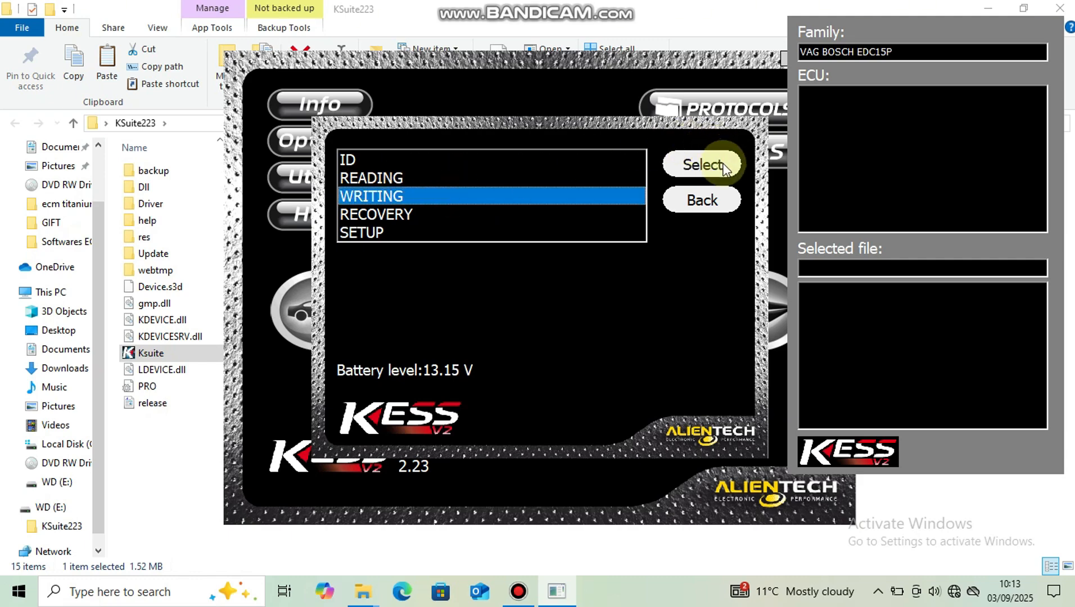
{"action": "left_click", "coordinate": [703, 166]}
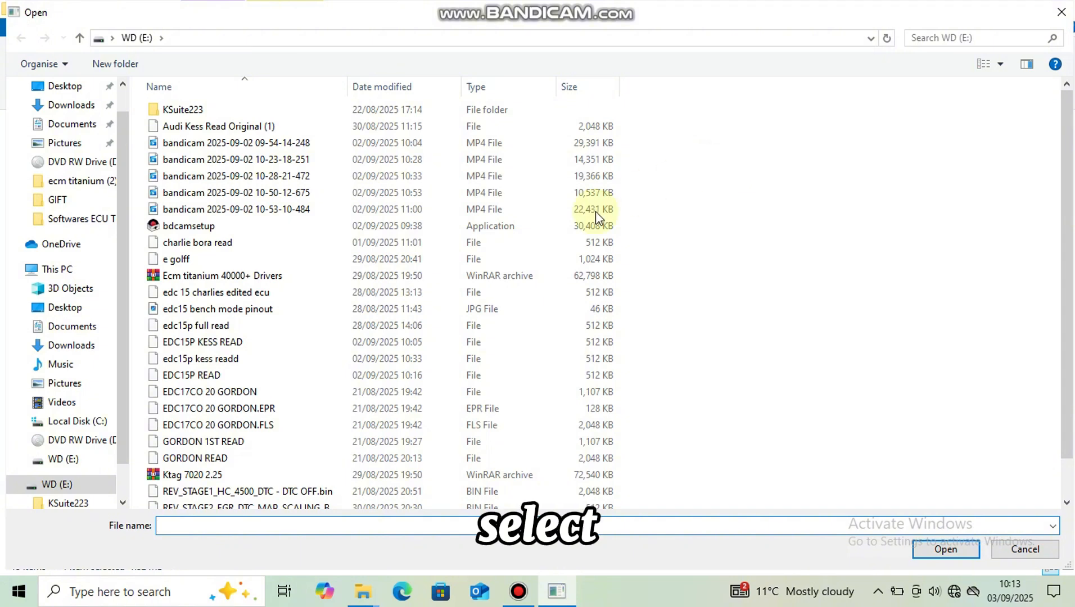
{"action": "left_click", "coordinate": [1067, 502]}
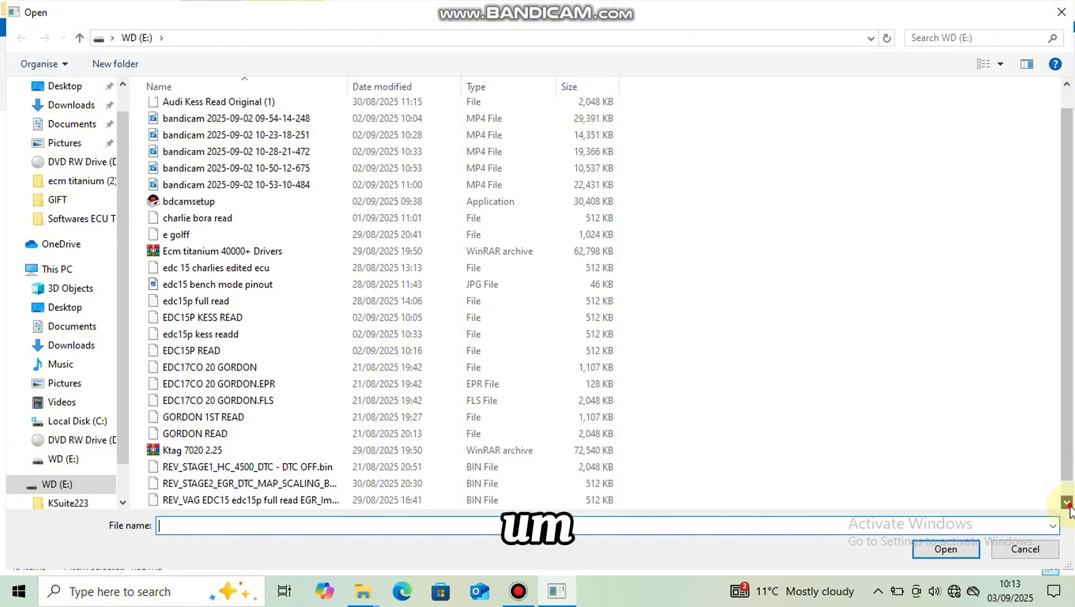
{"action": "left_click", "coordinate": [1066, 503]}
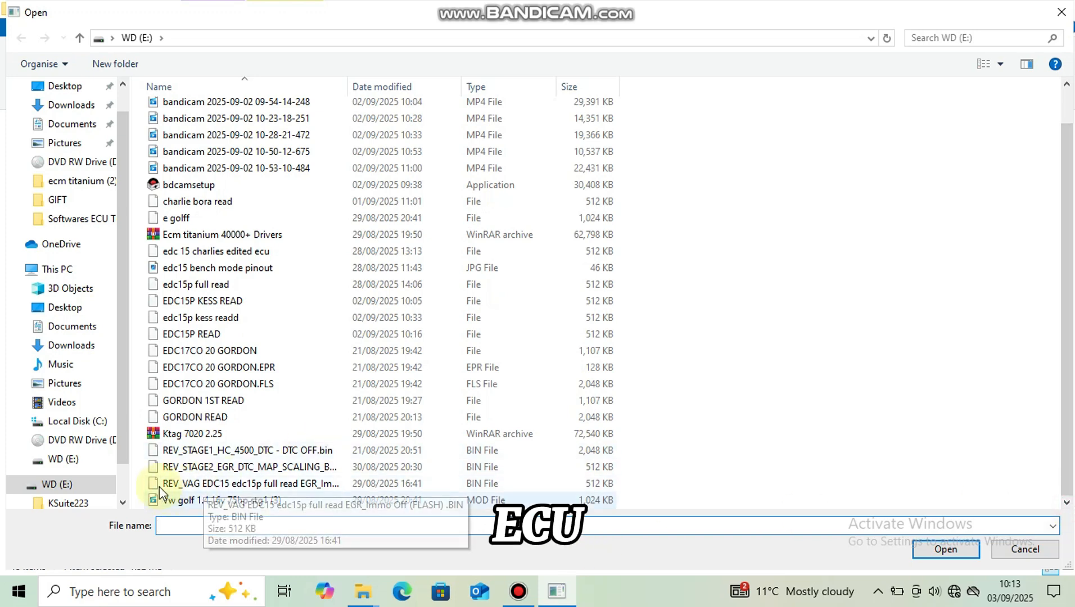
{"action": "left_click", "coordinate": [356, 523]}
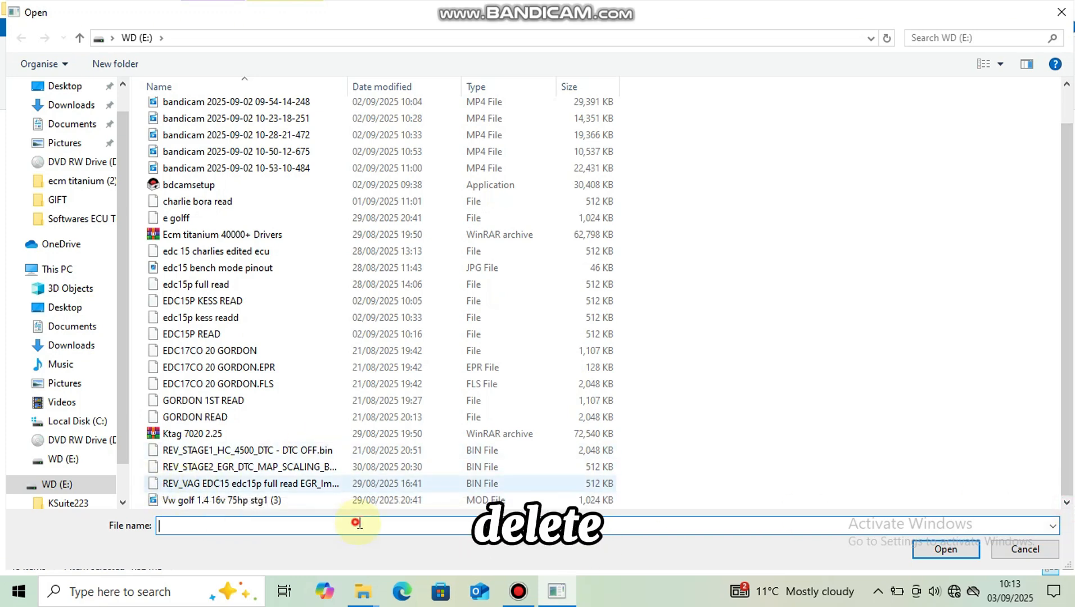
{"action": "left_click", "coordinate": [337, 486]}
{"action": "left_click", "coordinate": [404, 525]}
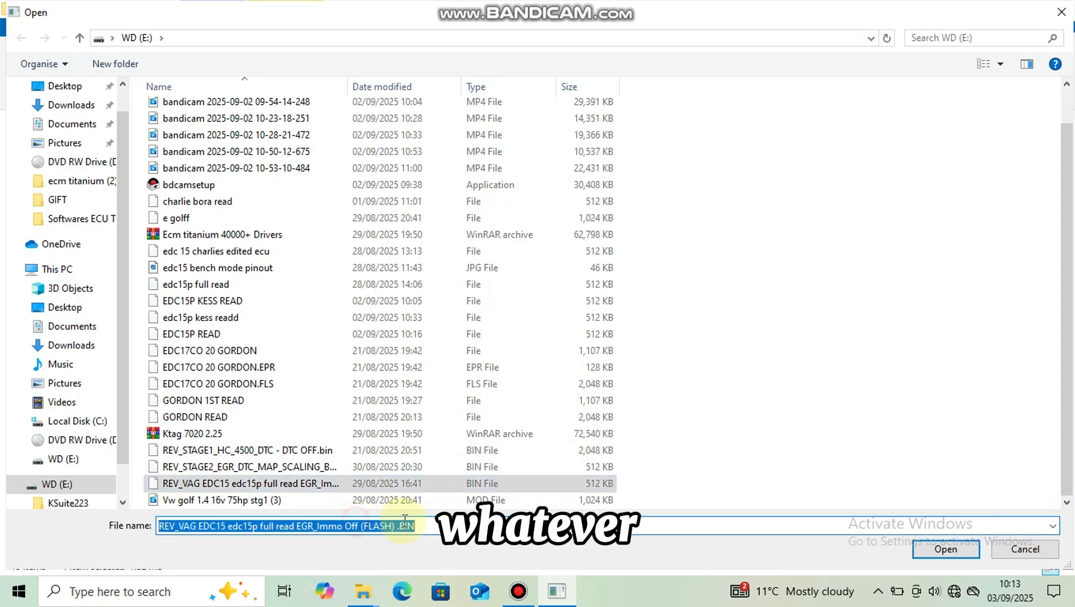
{"action": "left_click", "coordinate": [458, 553]}
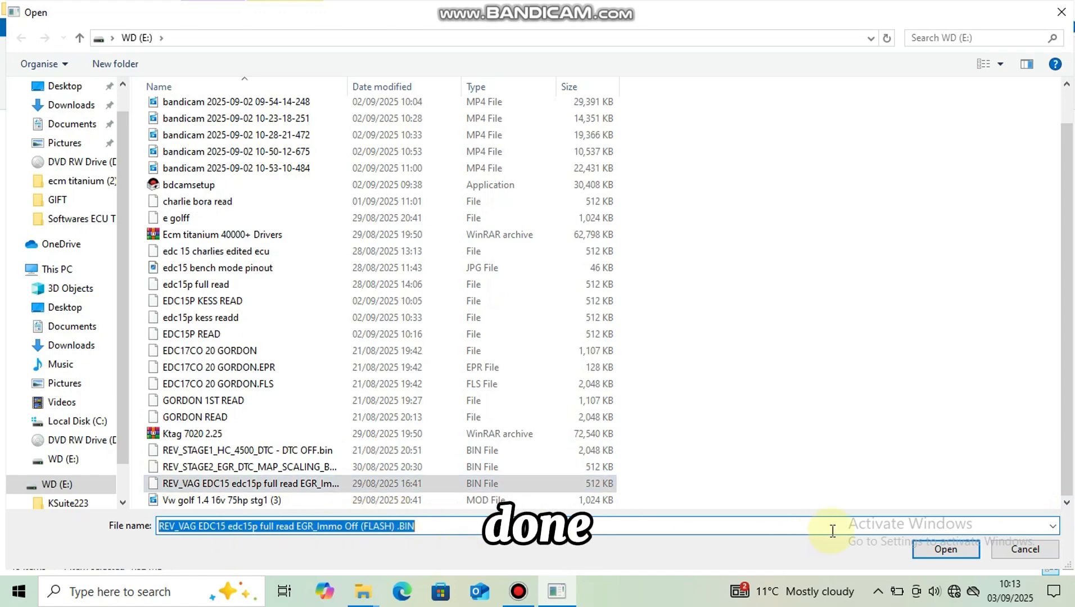
{"action": "left_click", "coordinate": [926, 549]}
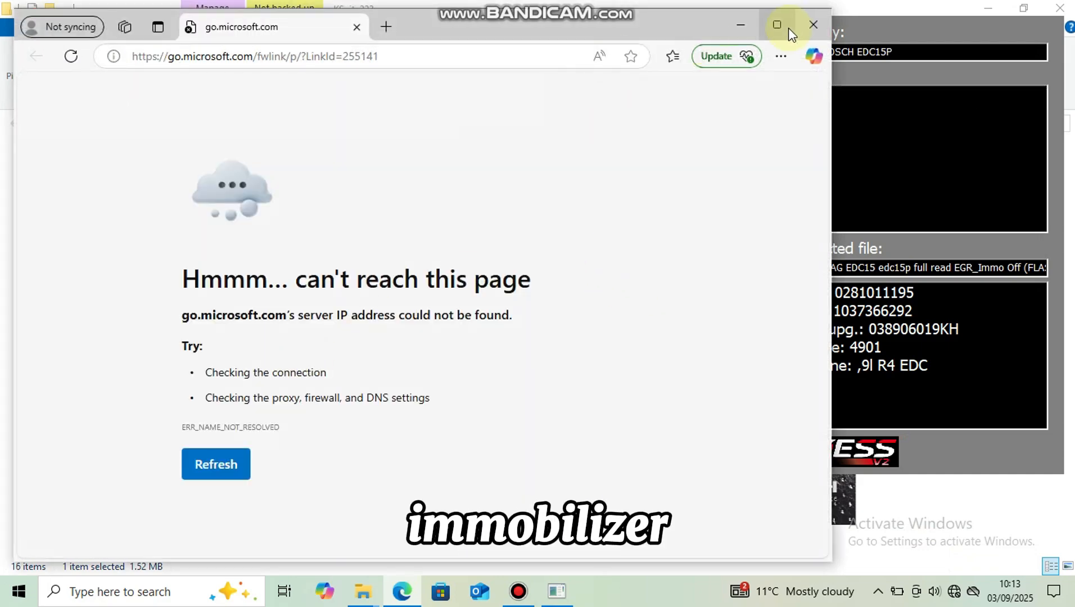
{"action": "left_click", "coordinate": [813, 25]}
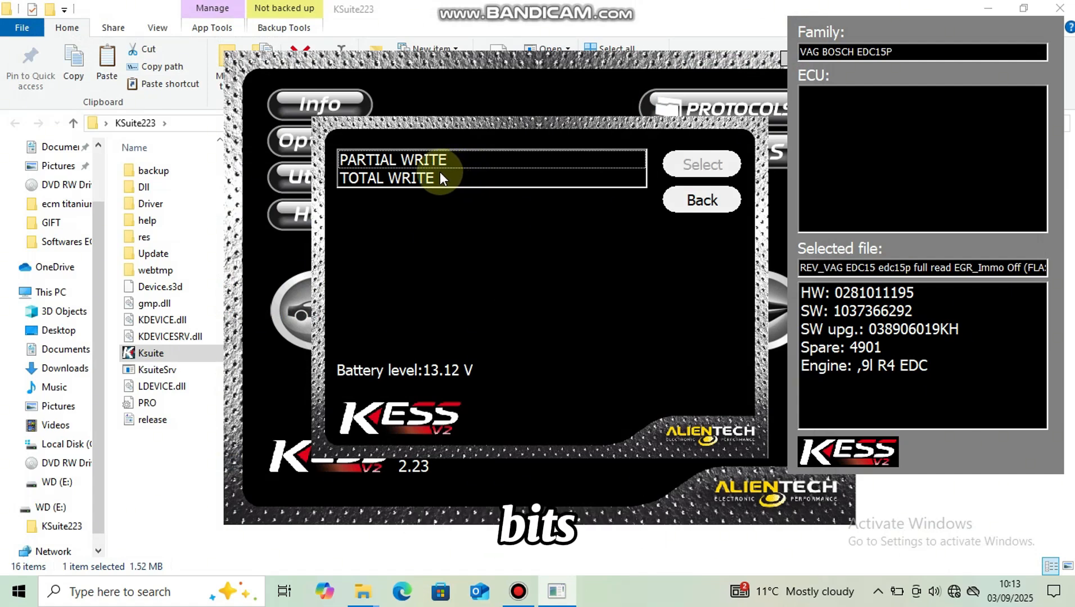
Step: Choose TOTAL WRITE and confirm the stabilized battery charger and dashboard-on connection checks
{"action": "left_click", "coordinate": [440, 175]}
{"action": "left_click", "coordinate": [694, 164]}
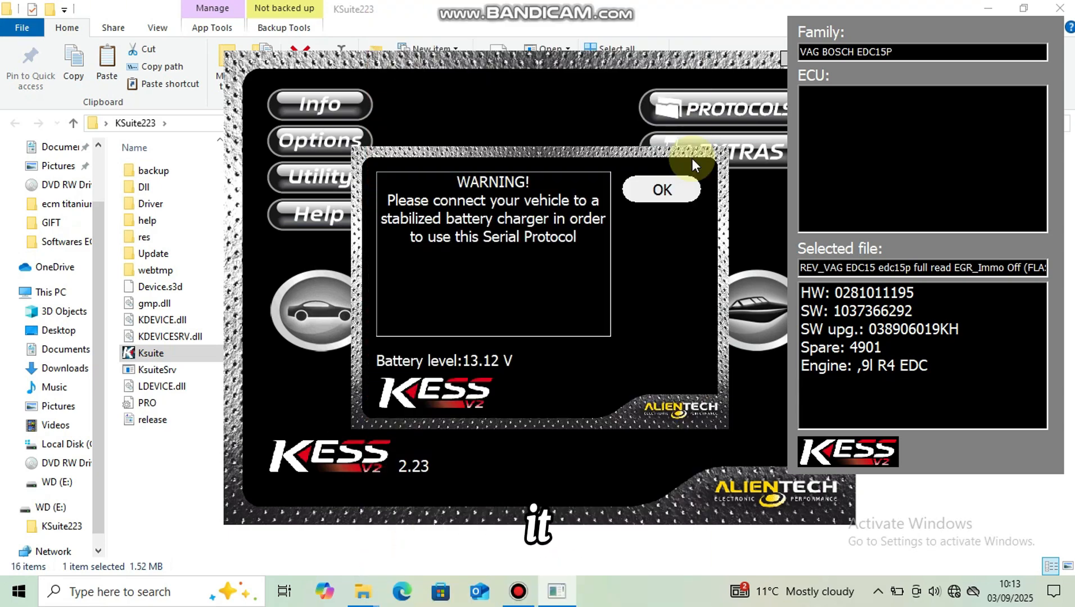
{"action": "left_click", "coordinate": [676, 196]}
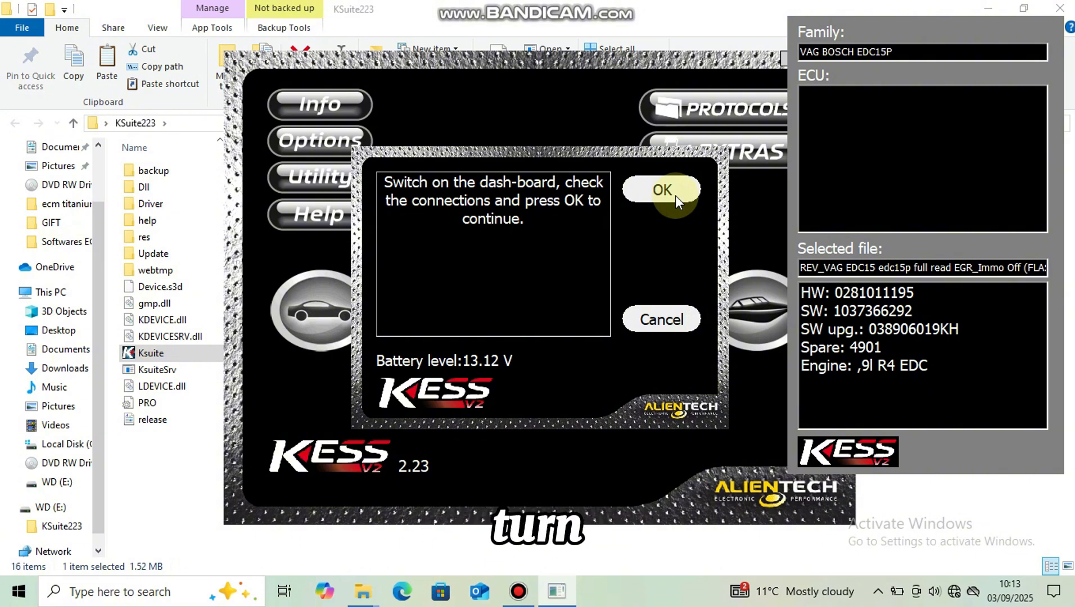
{"action": "left_click", "coordinate": [676, 196]}
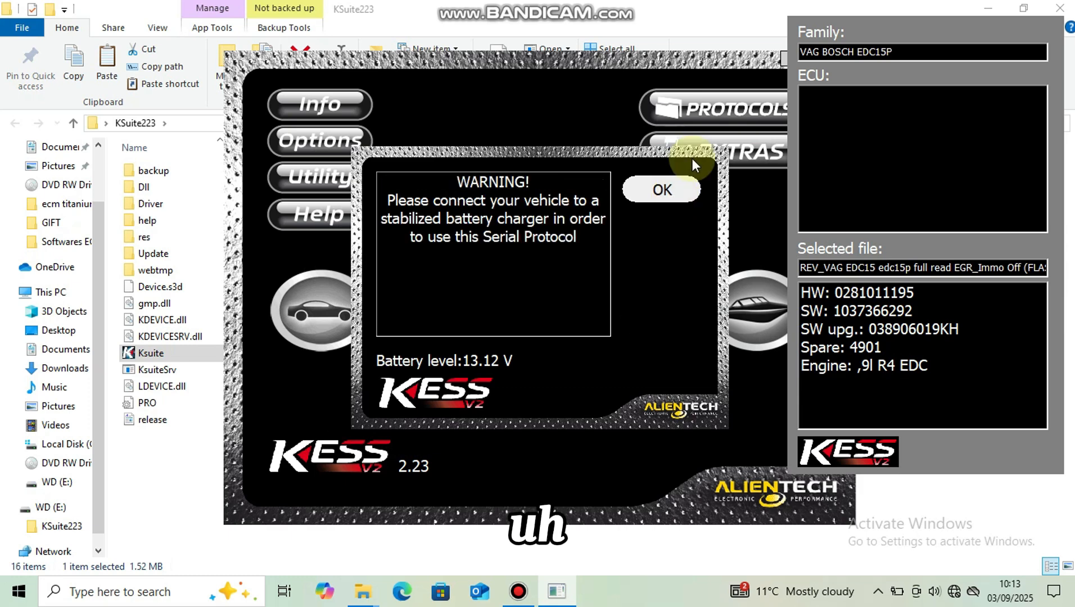
{"action": "left_click", "coordinate": [675, 196]}
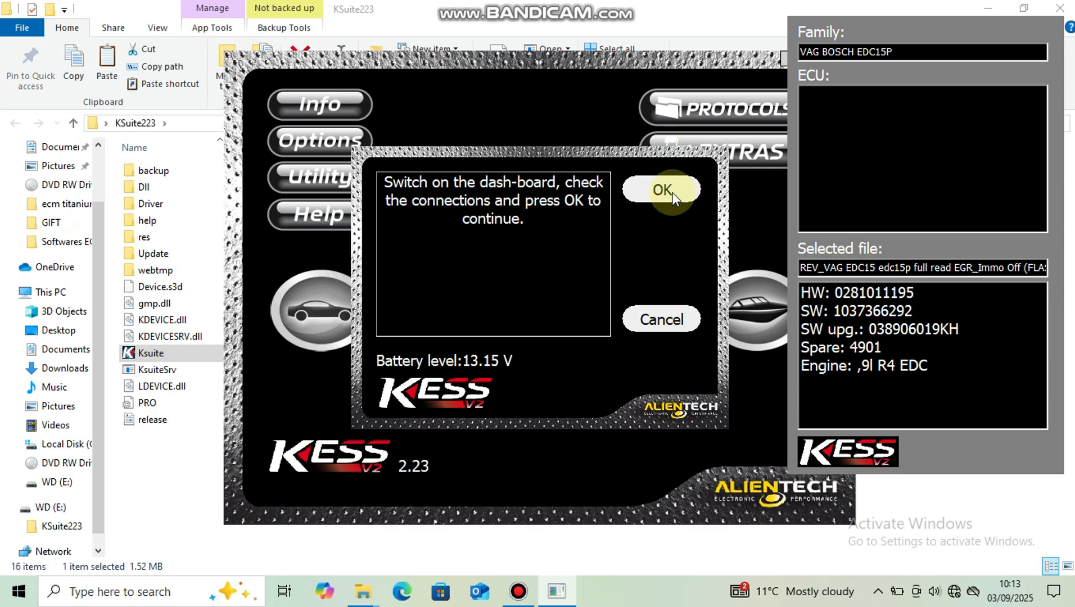
{"action": "left_click", "coordinate": [672, 192]}
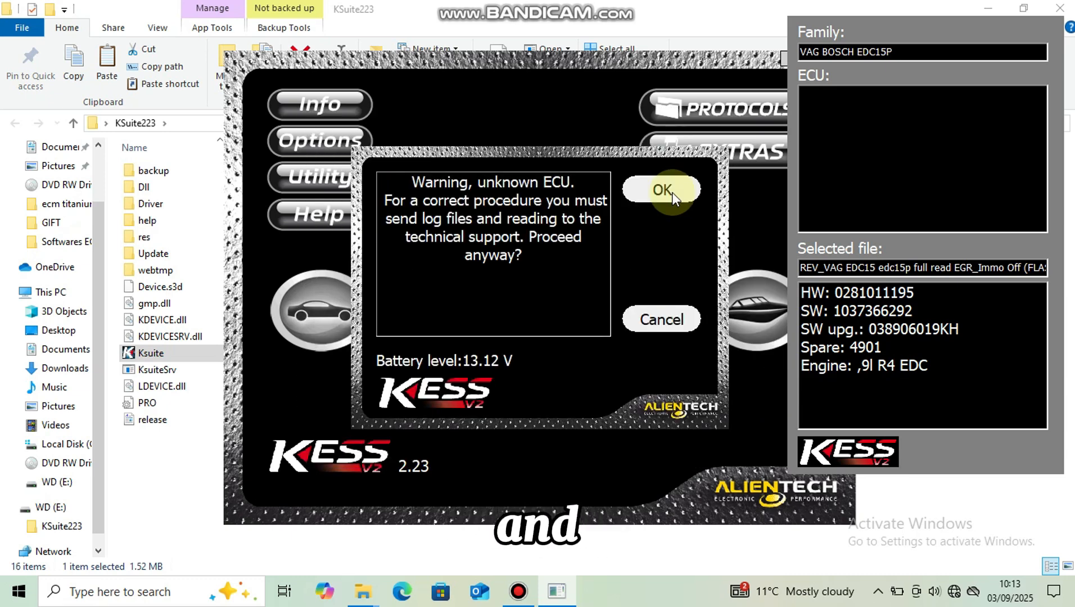
Step: Proceed with the unknown ECU and confirm the dashboard-off, battery charger and dashboard-on checks to identify it
{"action": "left_click", "coordinate": [664, 190]}
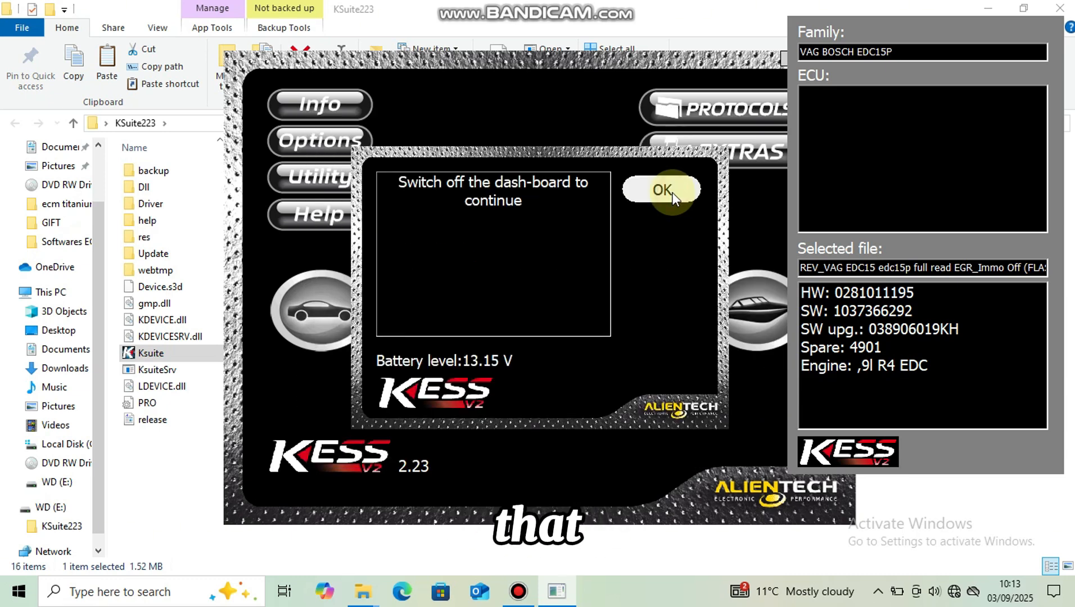
{"action": "left_click", "coordinate": [670, 192]}
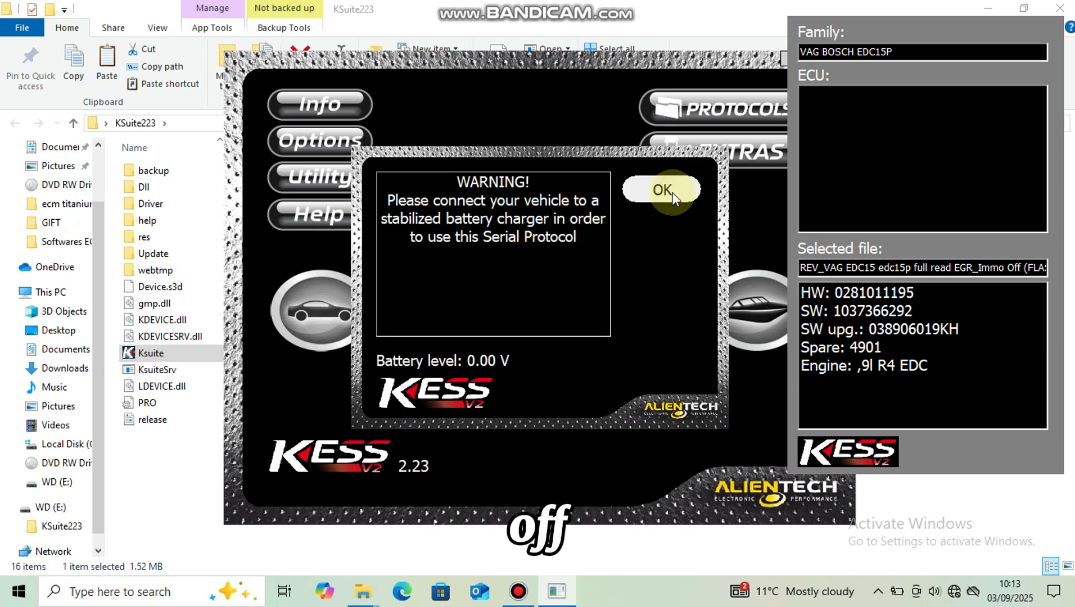
{"action": "left_click", "coordinate": [672, 193]}
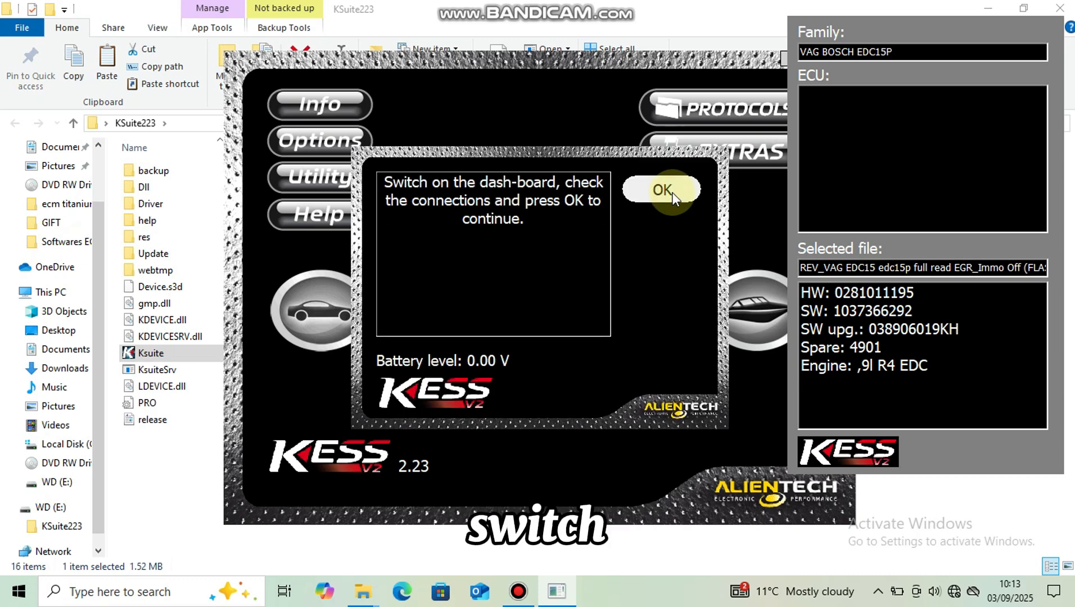
{"action": "left_click", "coordinate": [672, 193]}
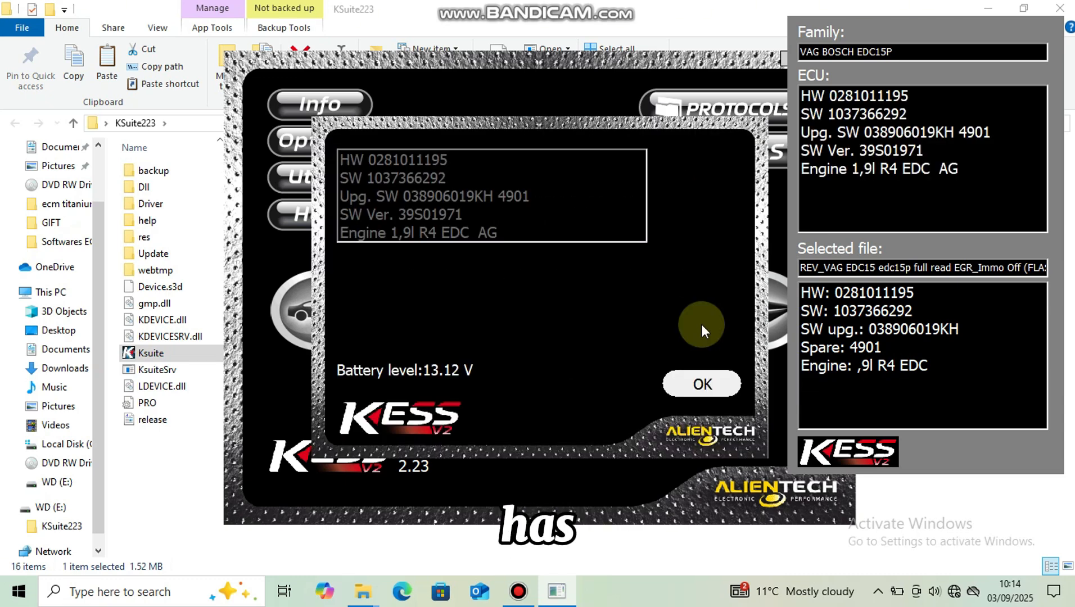
Step: Accept the ECU identification, approve writing the selected file, and confirm the ignition and charger checks to start the write
{"action": "left_click", "coordinate": [704, 384]}
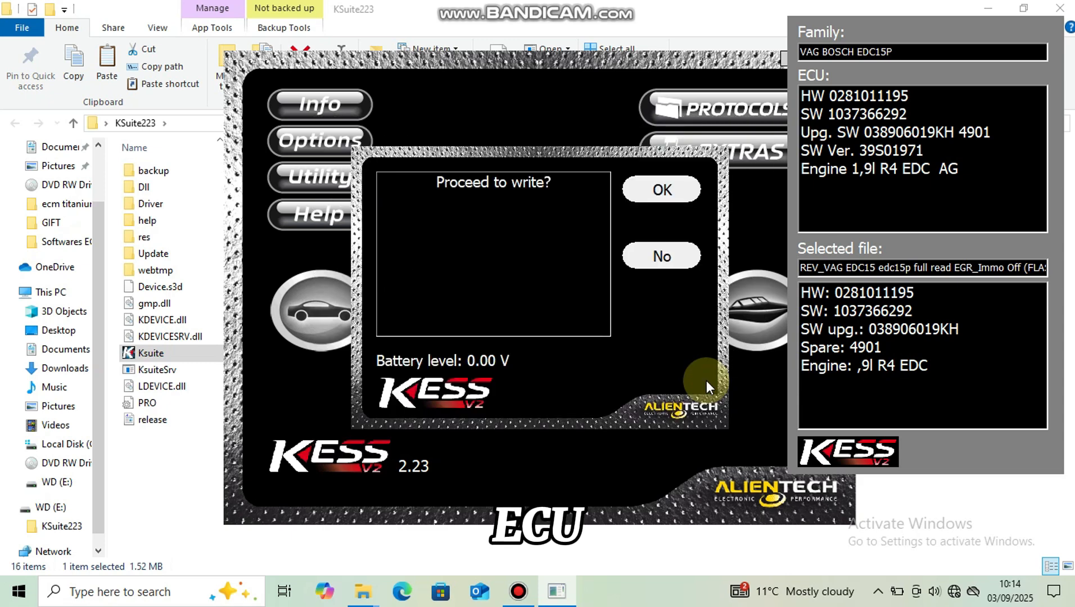
{"action": "left_click", "coordinate": [665, 198]}
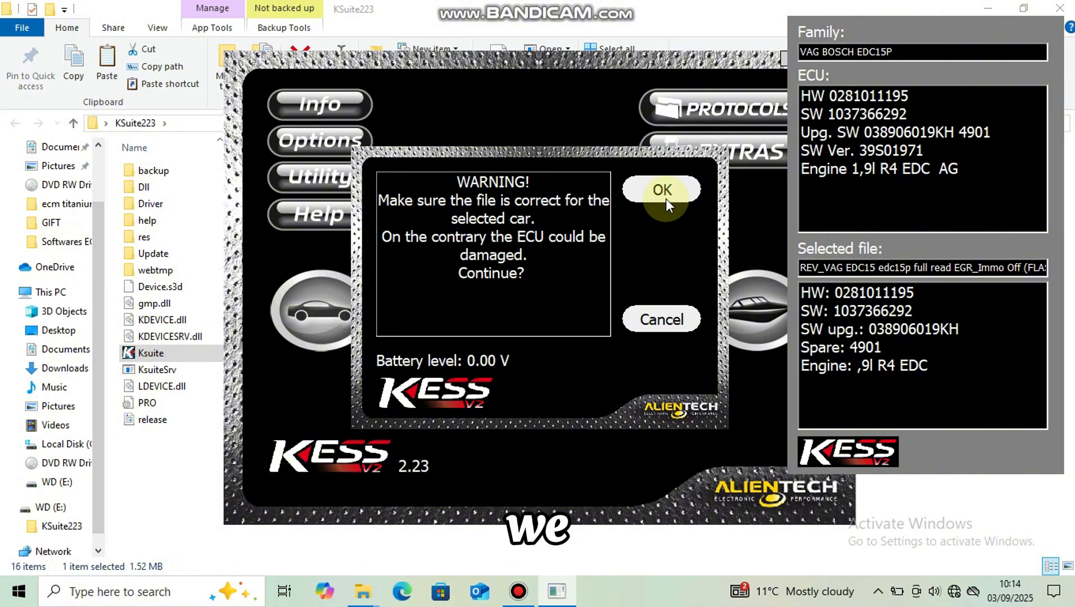
{"action": "left_click", "coordinate": [666, 198]}
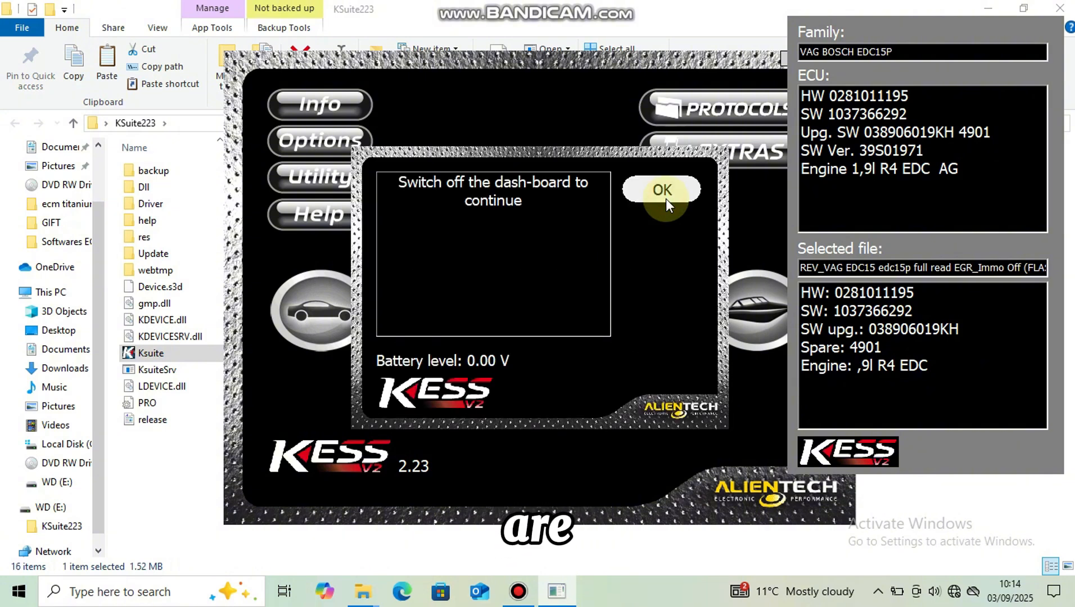
{"action": "left_click", "coordinate": [663, 191]}
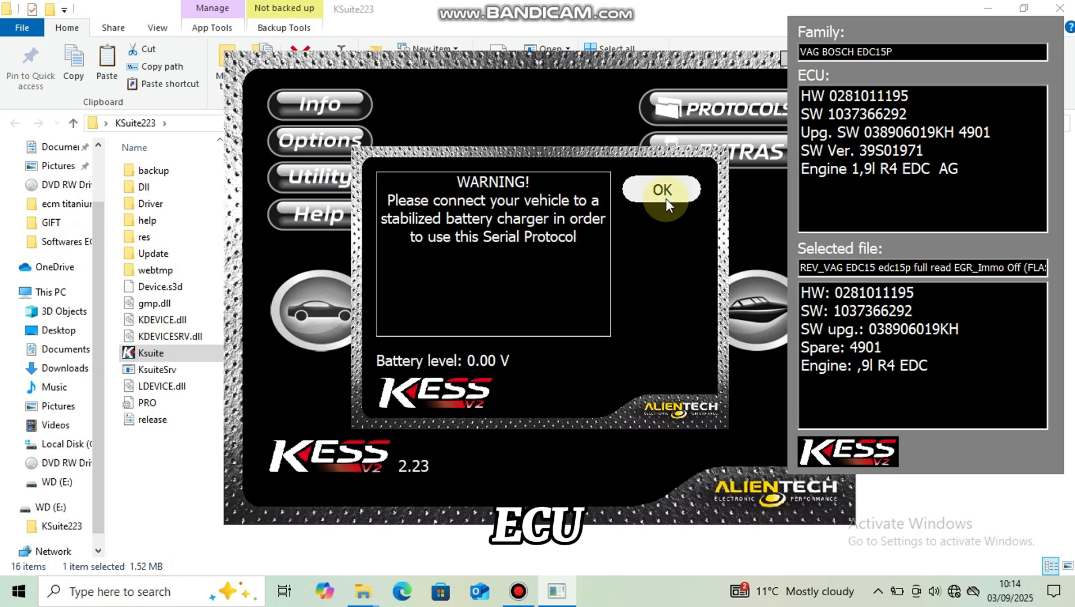
{"action": "left_click", "coordinate": [669, 193]}
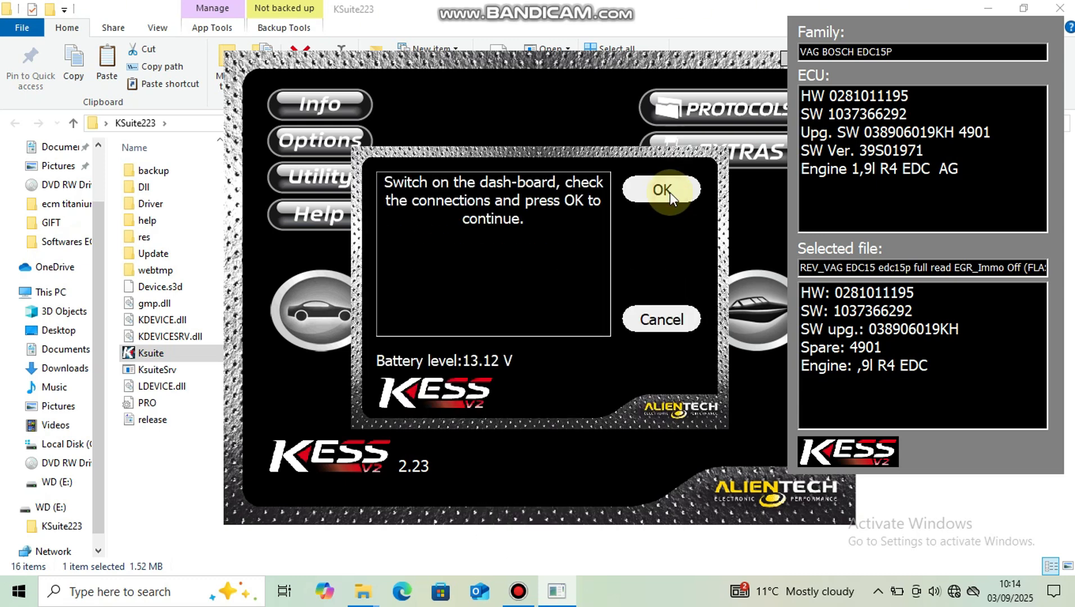
{"action": "left_click", "coordinate": [670, 192]}
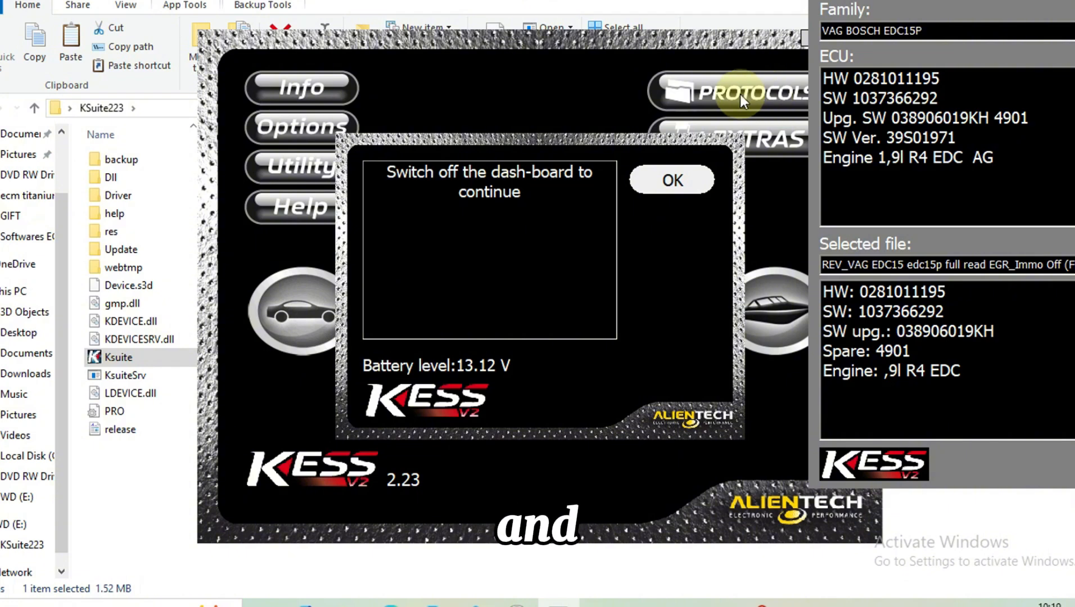
Step: Confirm the dashboard is off, finish the ECU write, and exit the function list and vehicle selection to the main screen
{"action": "left_click", "coordinate": [697, 177]}
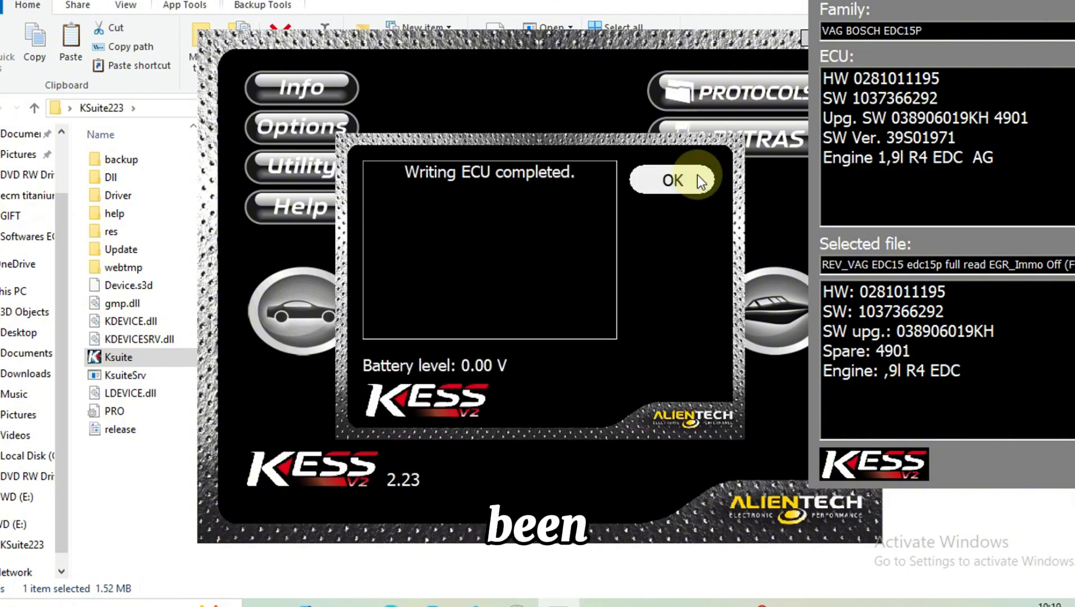
{"action": "left_click", "coordinate": [654, 178]}
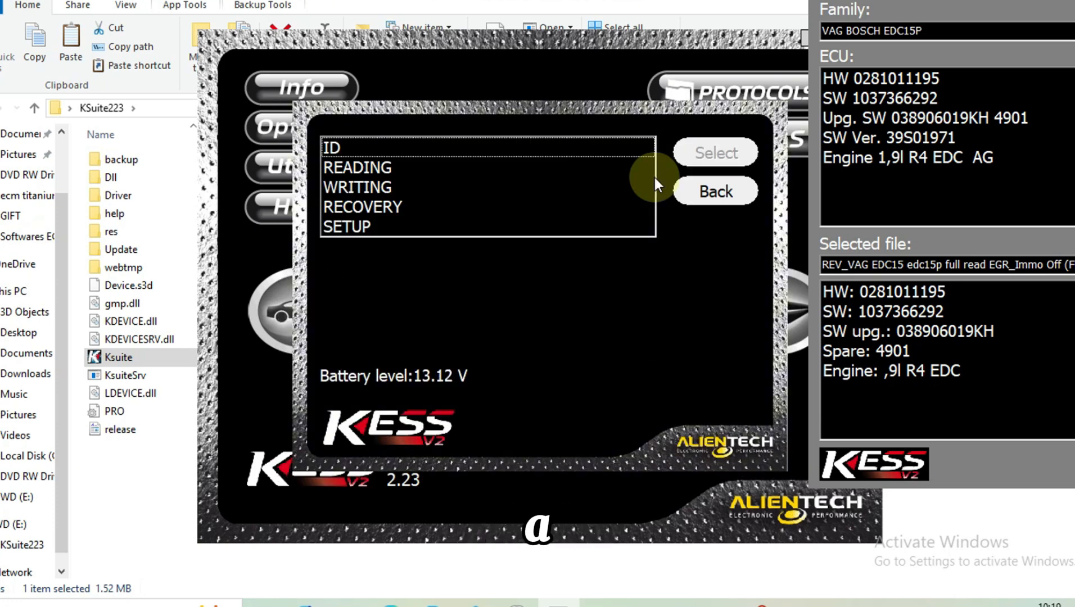
{"action": "left_click", "coordinate": [725, 201]}
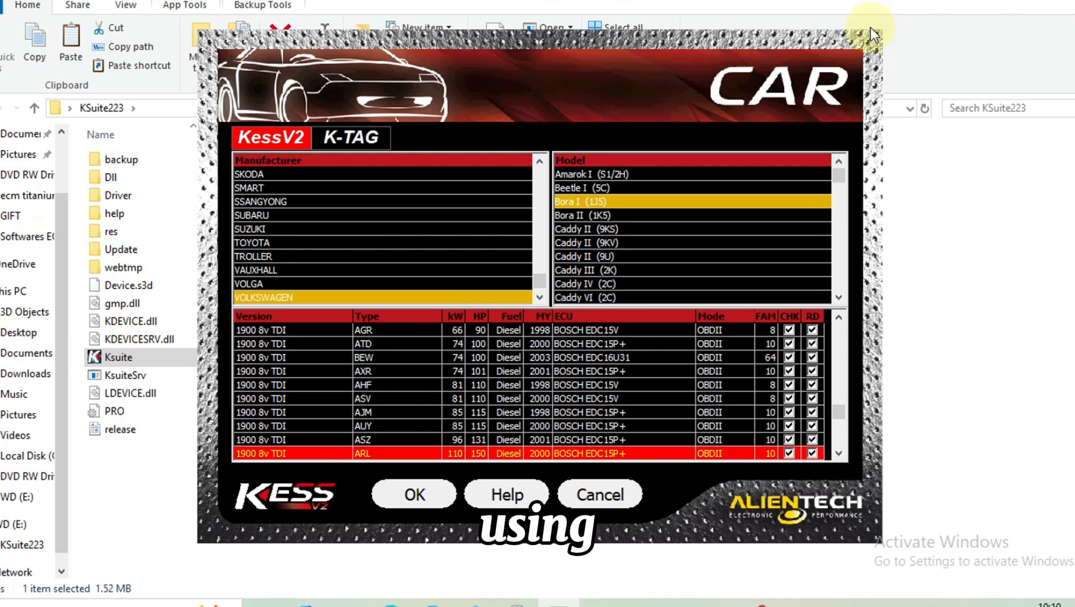
{"action": "left_click", "coordinate": [591, 490]}
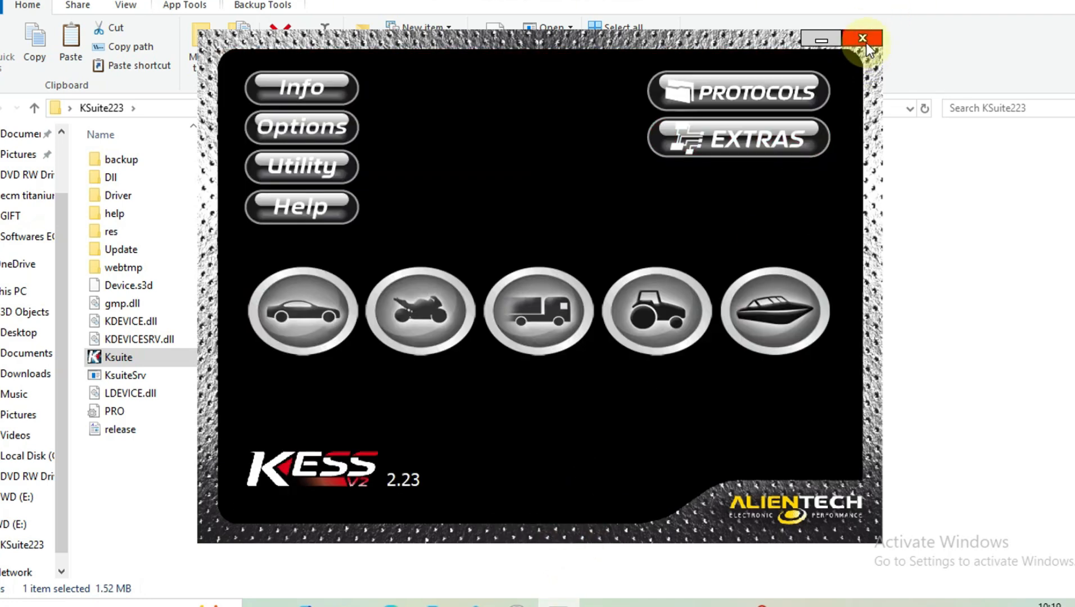